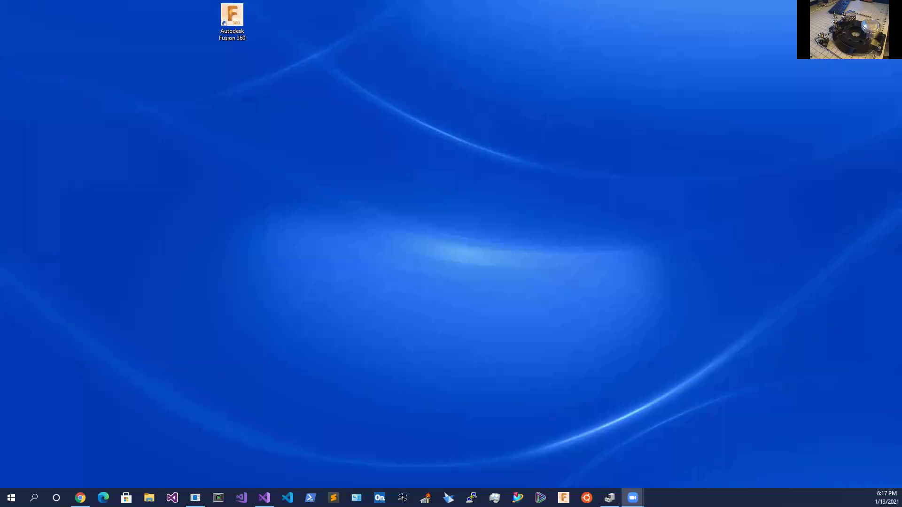
Launch Autodesk Fusion 360 from its desktop icon and wait for the empty untitled design
{"action": "double_click", "coordinate": [232, 24]}
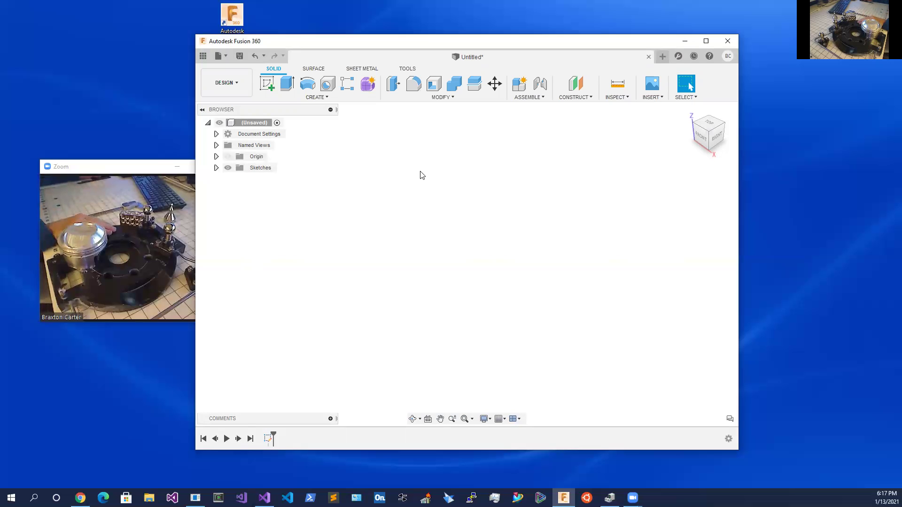
Expand Origin and Sketches in the Browser to reveal the origin planes and RESketch1
{"action": "left_click", "coordinate": [216, 156]}
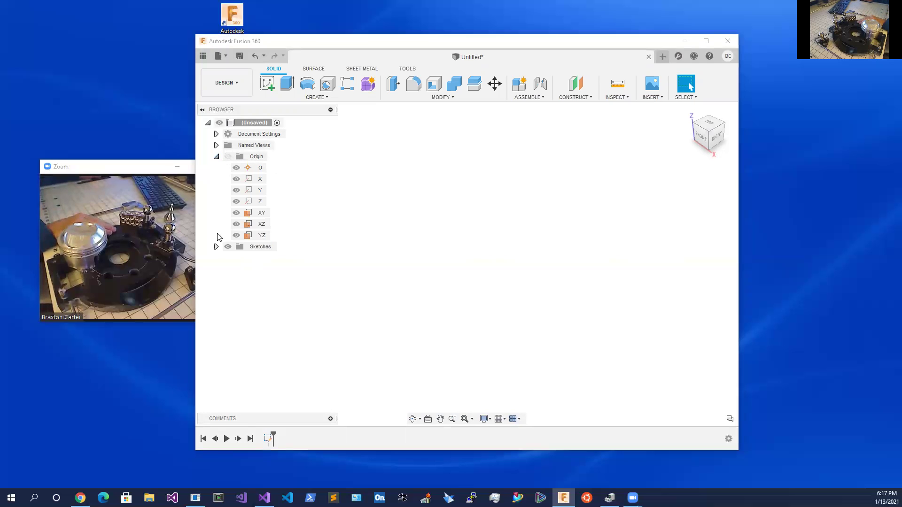
{"action": "left_click", "coordinate": [216, 246]}
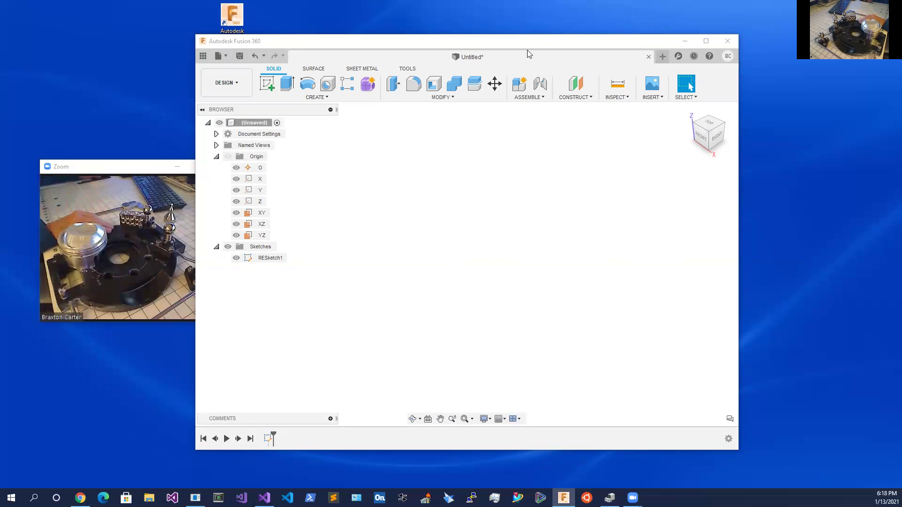
{"action": "left_click_drag", "start_coordinate": [530, 46], "coordinate": [599, 39]}
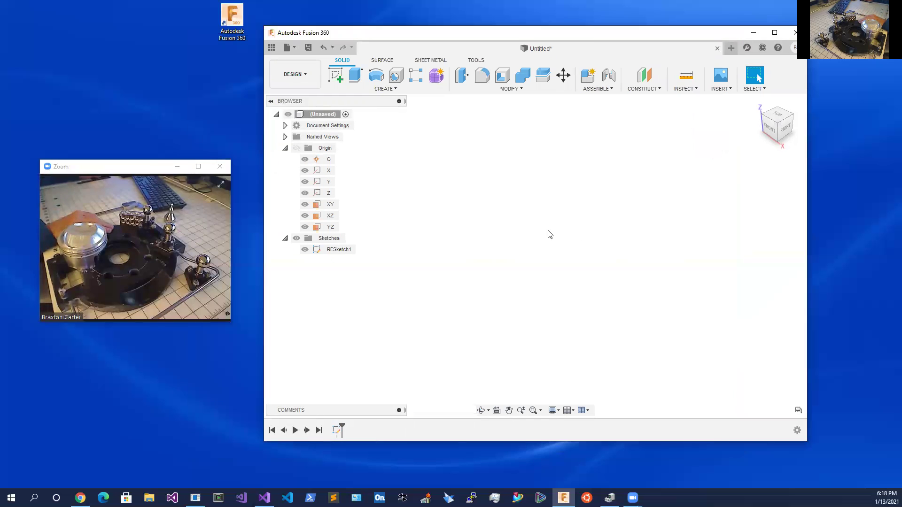
Open the ReverseEngineering.com probe panel and add three 6-inch reference axes
{"action": "left_click", "coordinate": [475, 61]}
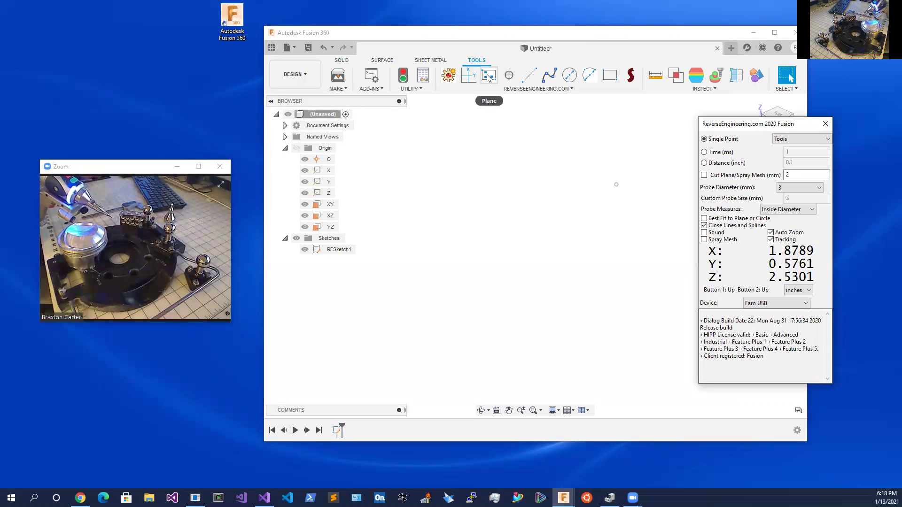
{"action": "left_click", "coordinate": [469, 75]}
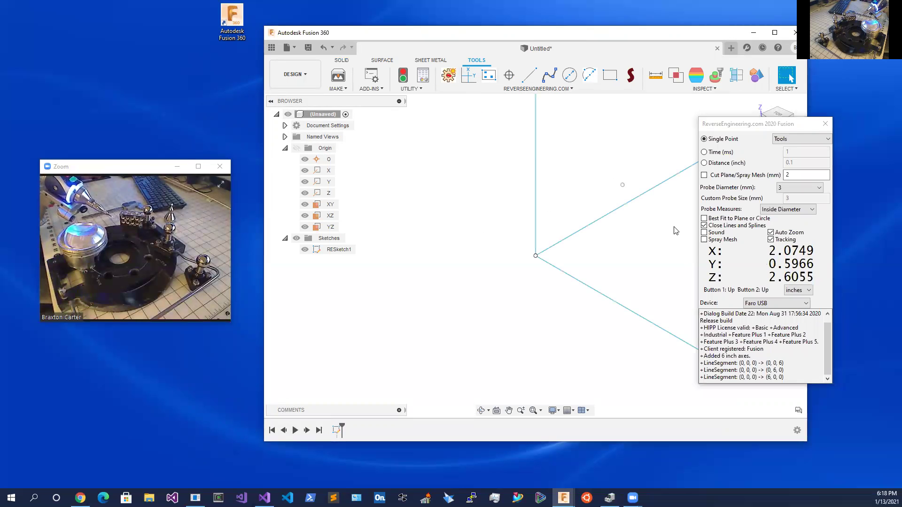
{"action": "left_click", "coordinate": [807, 139]}
{"action": "left_click", "coordinate": [808, 139]}
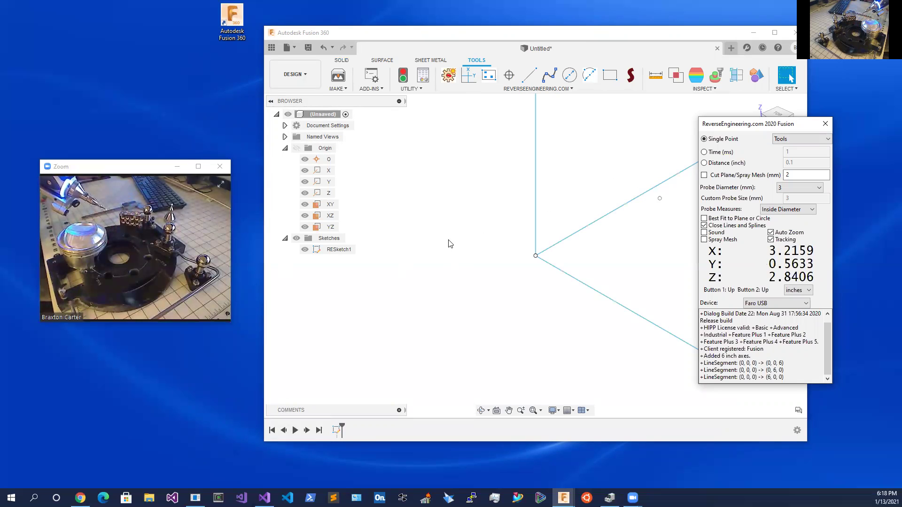
Create an empty Sketch2 on the XY origin plane and finish it
{"action": "right_click", "coordinate": [330, 207]}
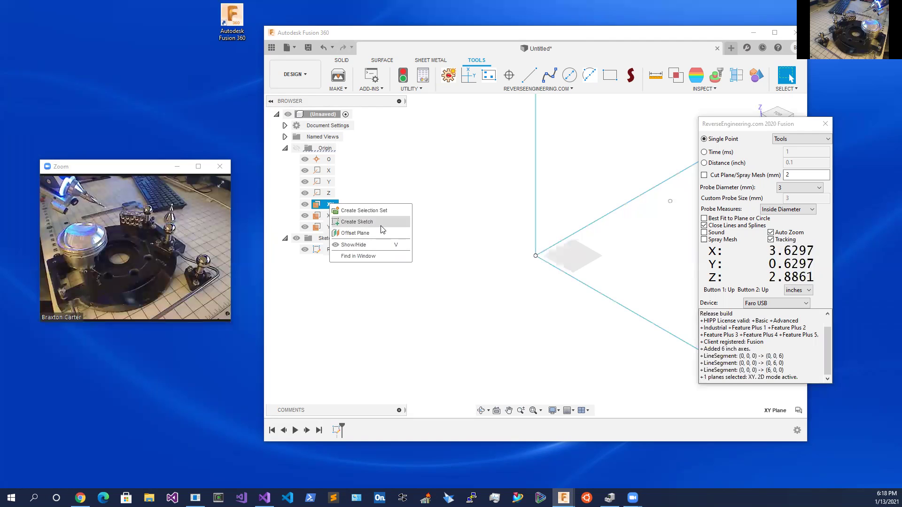
{"action": "left_click", "coordinate": [381, 224]}
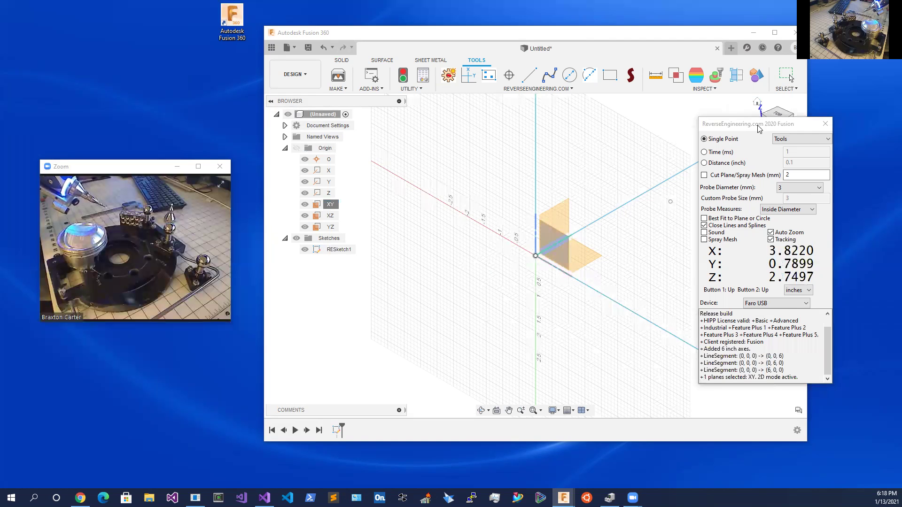
{"action": "left_click_drag", "start_coordinate": [758, 128], "coordinate": [880, 172]}
{"action": "left_click", "coordinate": [591, 257]}
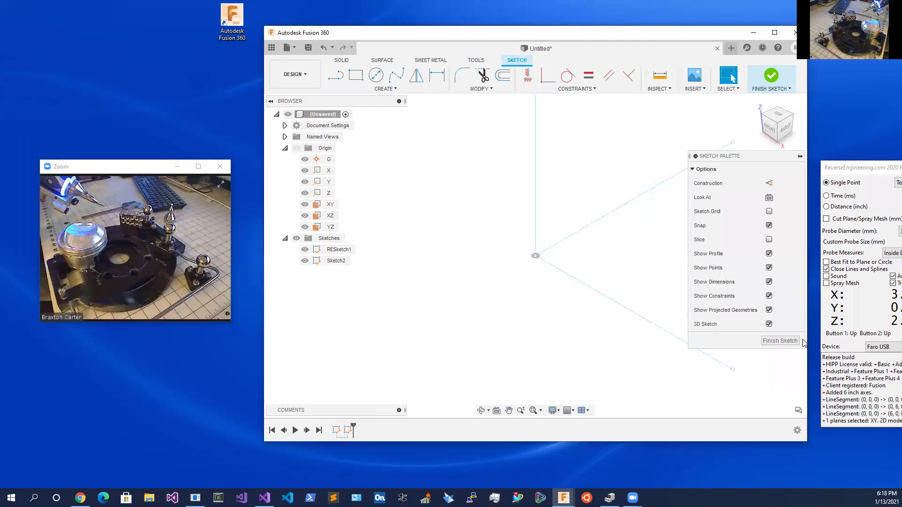
{"action": "left_click", "coordinate": [781, 340]}
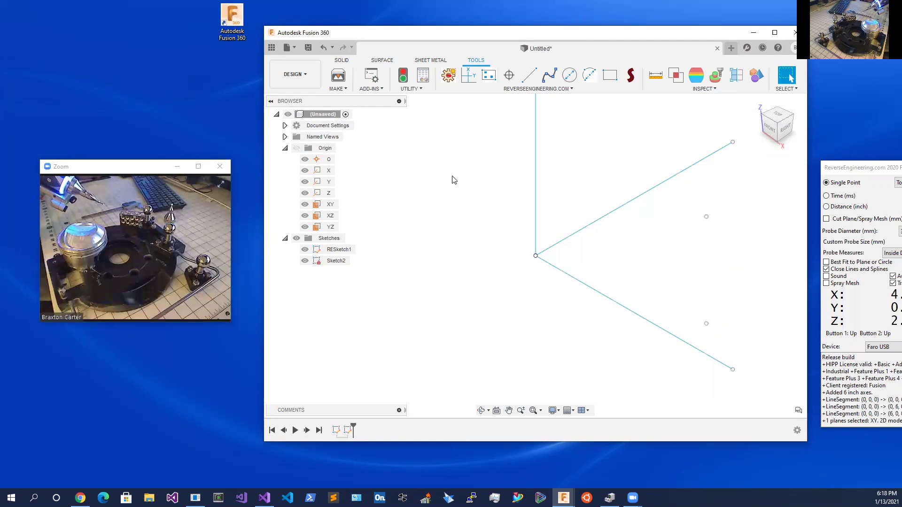
Probe the bore and six bolt-hole circles into Sketch2, using Outside Diameter for the outer edge
{"action": "left_click", "coordinate": [569, 77]}
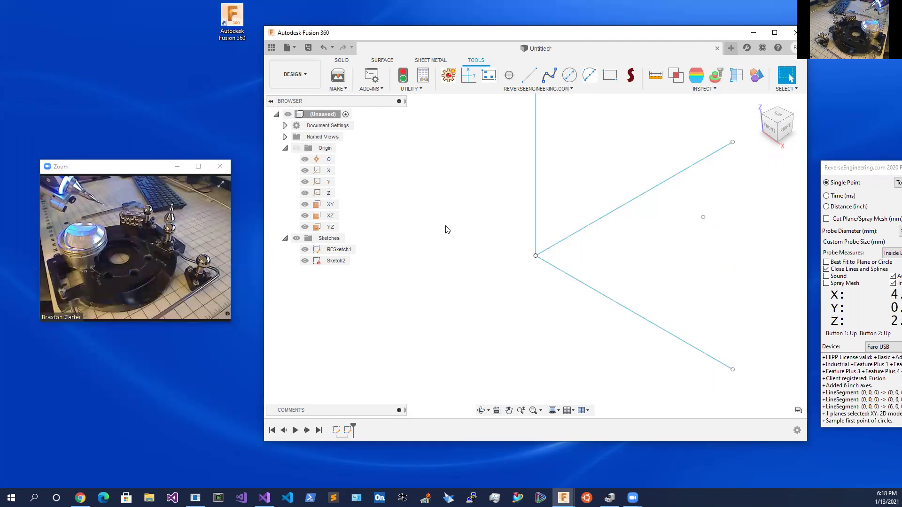
{"action": "left_click", "coordinate": [341, 265]}
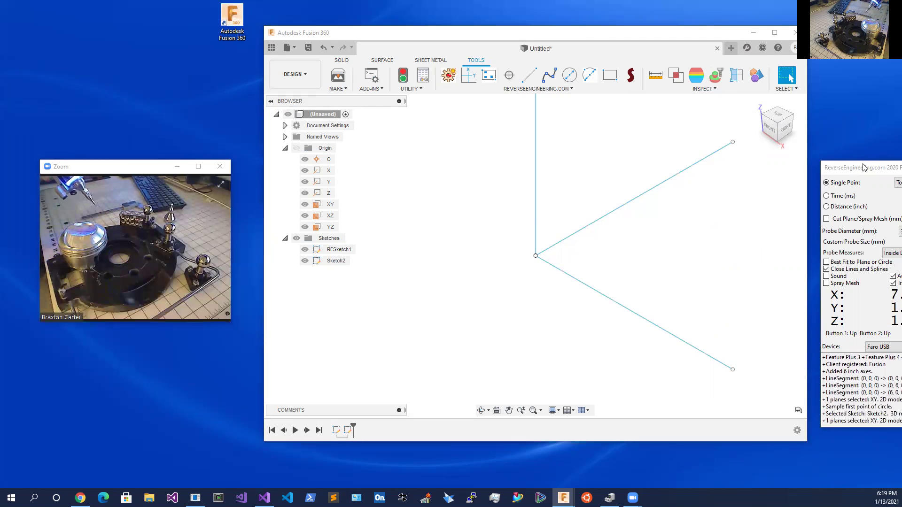
{"action": "left_click_drag", "start_coordinate": [863, 168], "coordinate": [768, 149]}
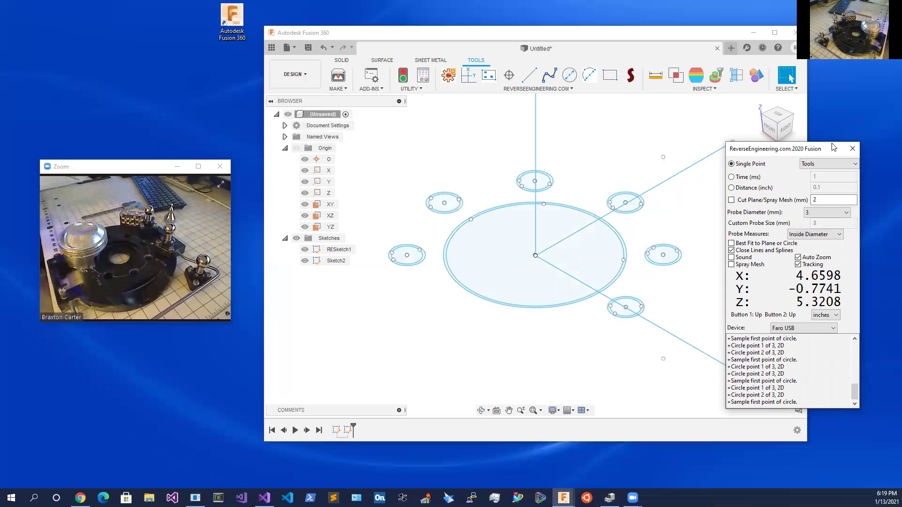
{"action": "left_click", "coordinate": [838, 234]}
{"action": "left_click", "coordinate": [834, 251]}
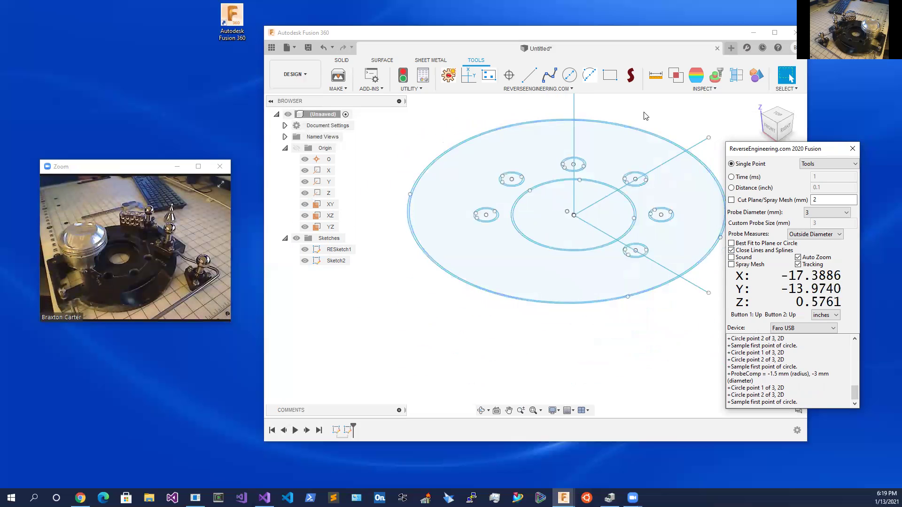
Extrude the ring profile -0.50 in as a new solid body
{"action": "left_click", "coordinate": [341, 62]}
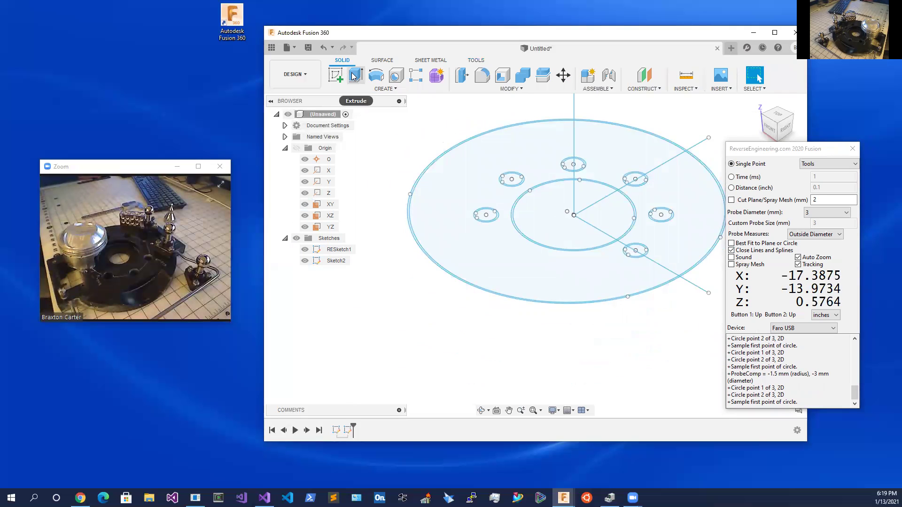
{"action": "left_click", "coordinate": [354, 77]}
{"action": "left_click", "coordinate": [685, 263]}
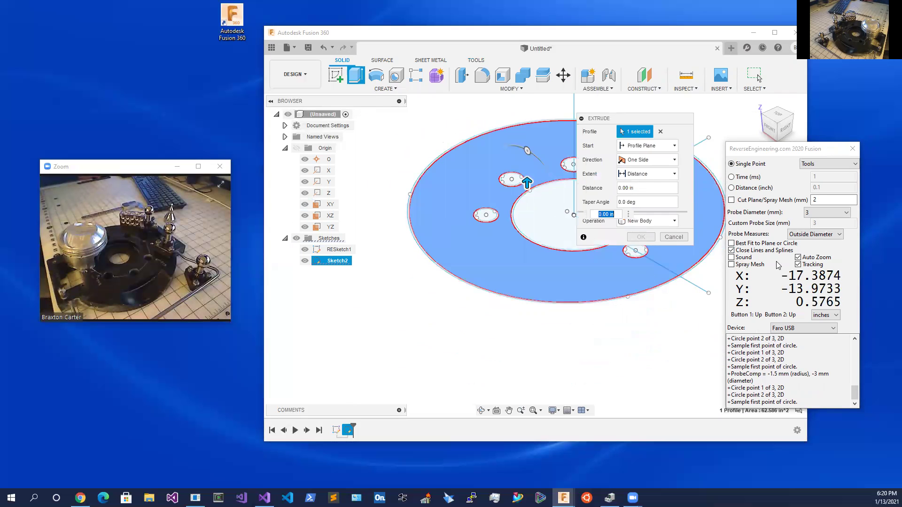
{"action": "left_click_drag", "start_coordinate": [659, 121], "coordinate": [420, 276]}
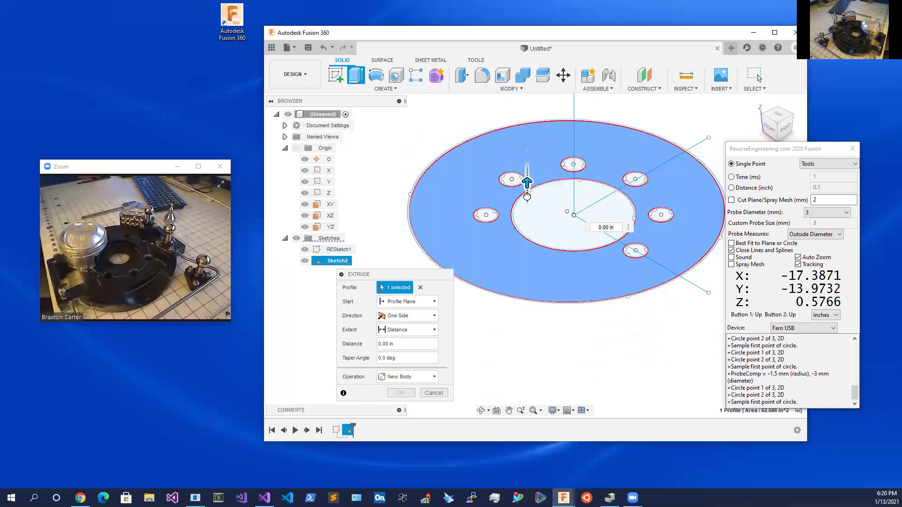
{"action": "mouse_move", "coordinate": [526, 182]}
{"action": "left_mouse_down"}
{"action": "mouse_move", "coordinate": [529, 203]}
{"action": "mouse_move", "coordinate": [528, 190]}
{"action": "left_mouse_up"}
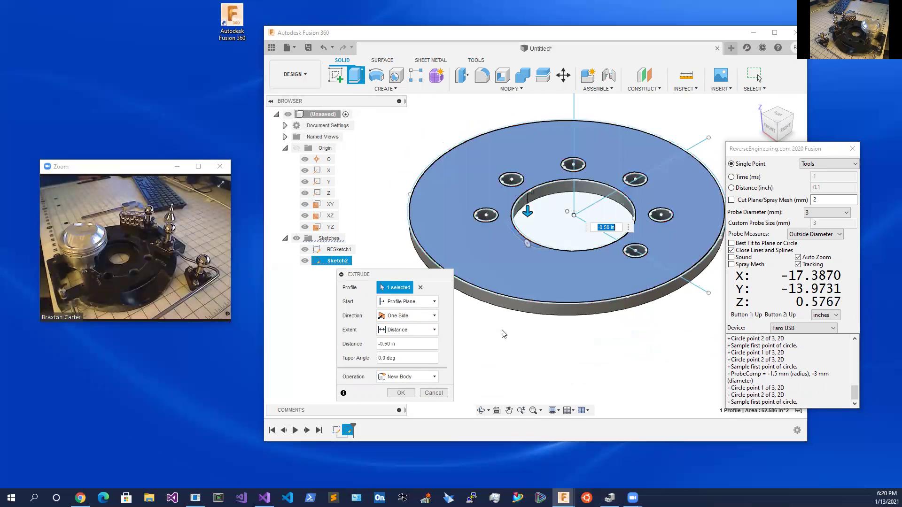
{"action": "left_click", "coordinate": [401, 393]}
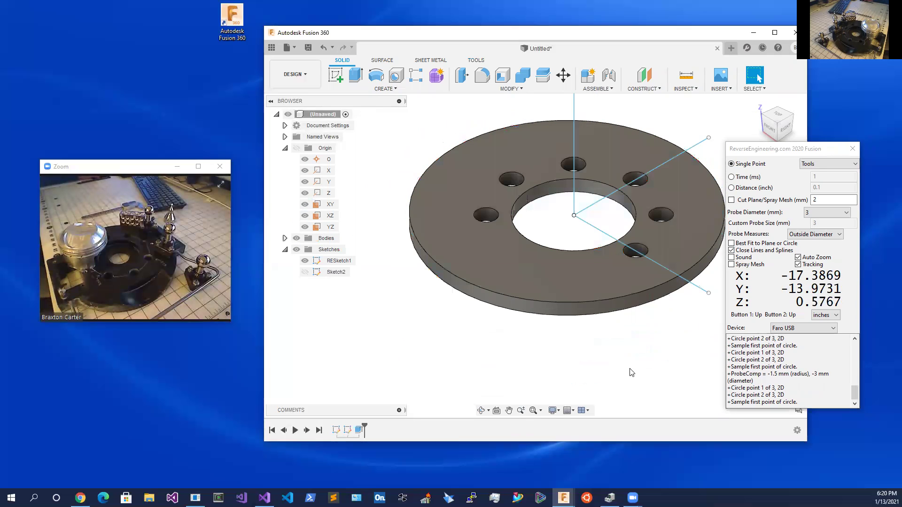
Toggle Sketch2's visibility so its probed circles show over the extruded plate
{"action": "left_click", "coordinate": [304, 272]}
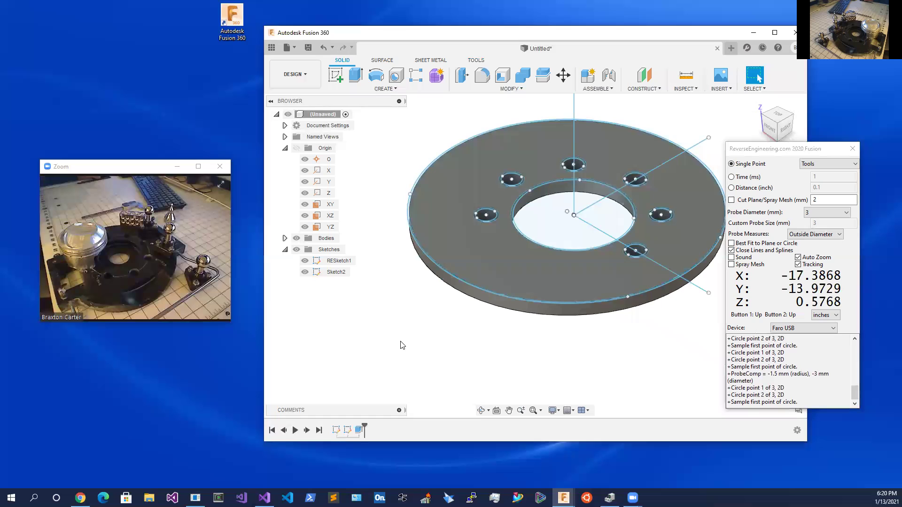
{"action": "left_click", "coordinate": [305, 273]}
{"action": "left_click", "coordinate": [305, 273]}
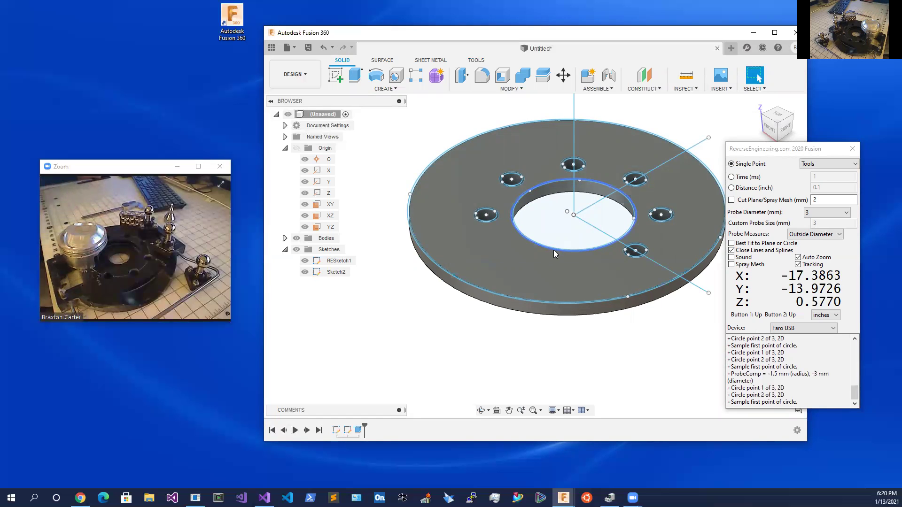
Probe two construction planes against the plate's centre bore with the ReverseEngineering.com Plane tool
{"action": "left_click", "coordinate": [475, 60]}
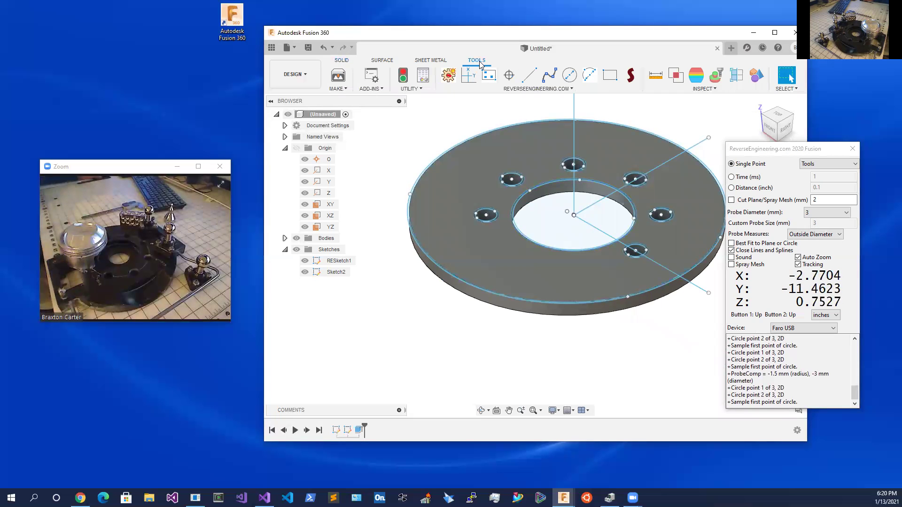
{"action": "left_click", "coordinate": [508, 76]}
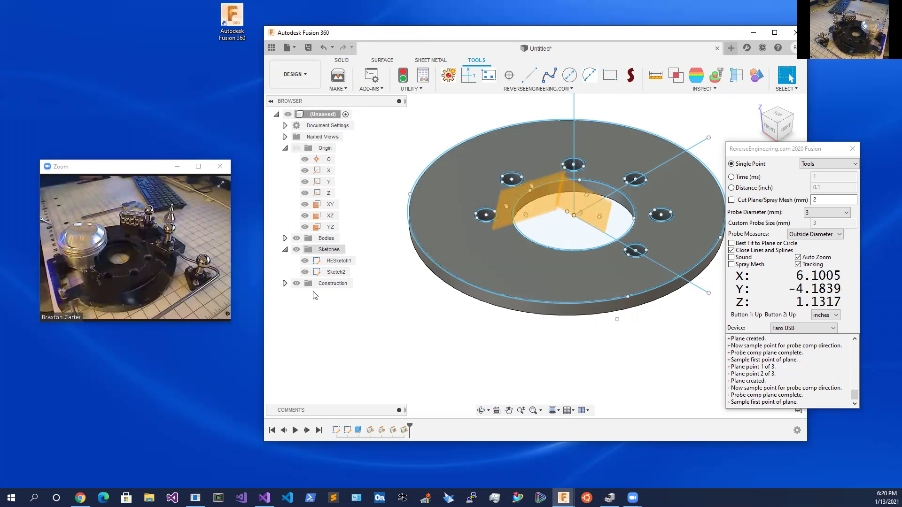
{"action": "left_click", "coordinate": [512, 77]}
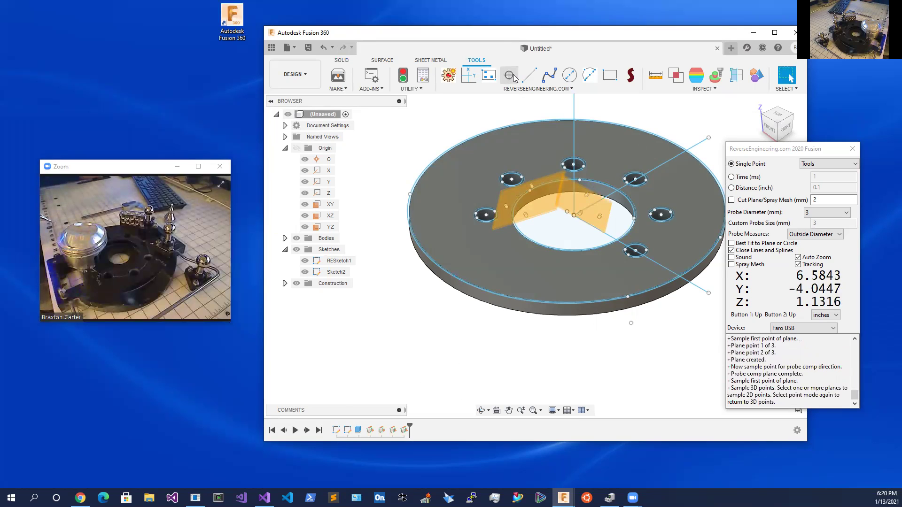
{"action": "left_click", "coordinate": [569, 75]}
Switch probing to Inside Diameter and probe circles onto Plane1 and Plane3 inside the bore
{"action": "left_click", "coordinate": [836, 234]}
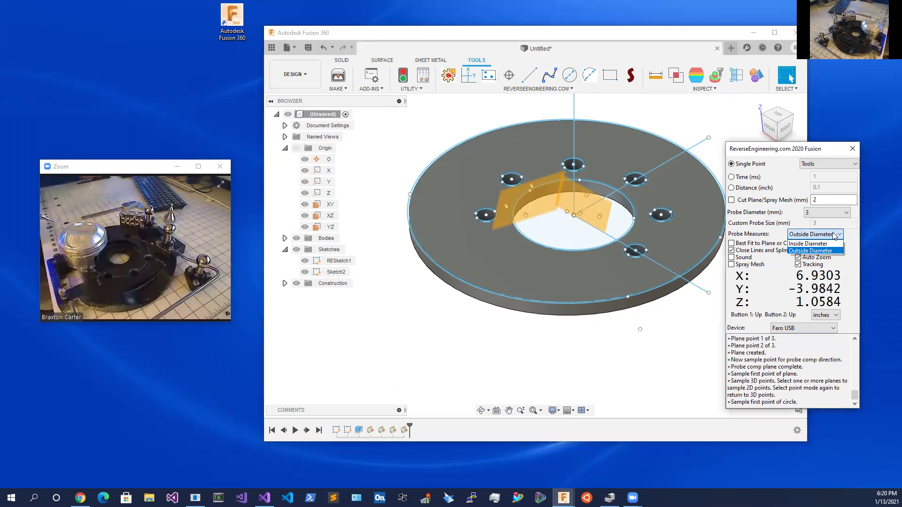
{"action": "left_click", "coordinate": [815, 252]}
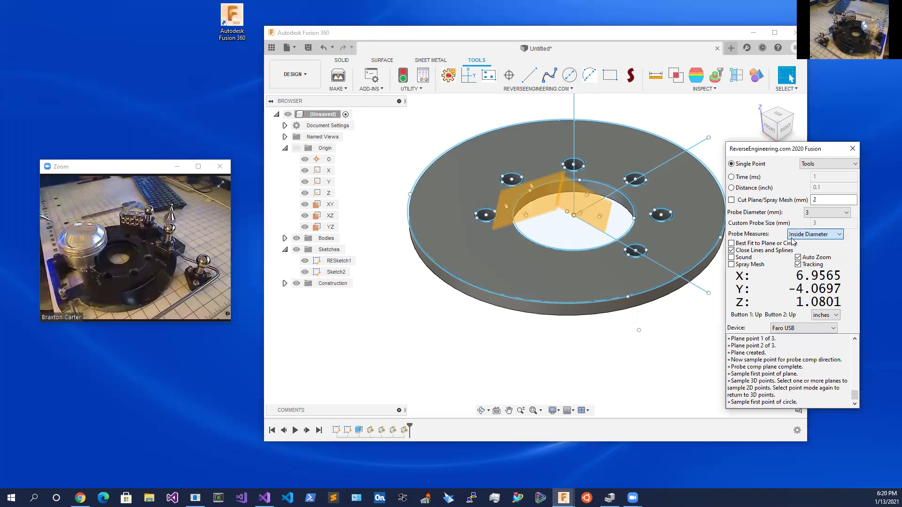
{"action": "left_click", "coordinate": [537, 201]}
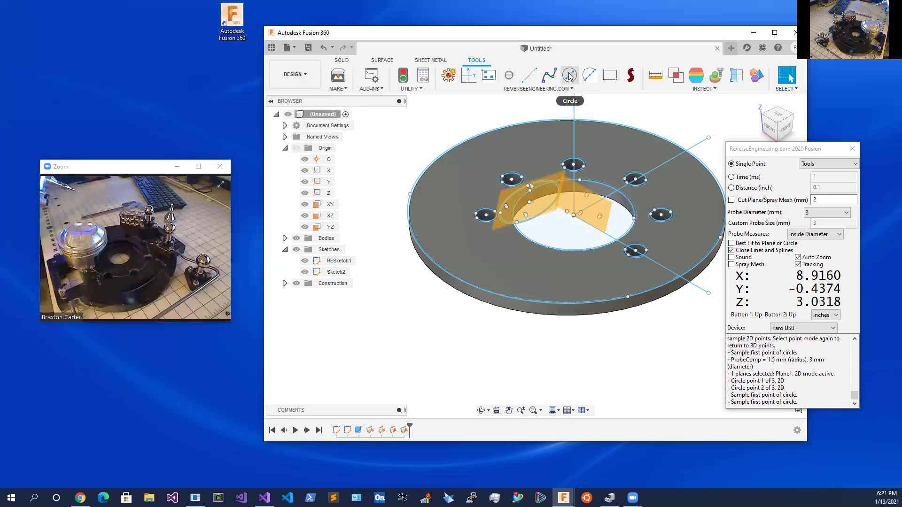
{"action": "left_click", "coordinate": [567, 193]}
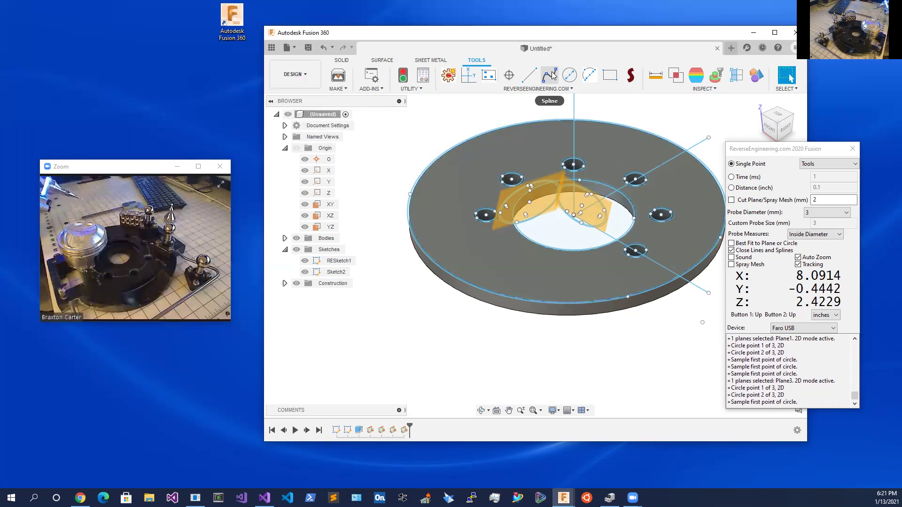
Orbit the view to see the plate and its probed planes from another side
{"action": "left_click", "coordinate": [481, 410]}
{"action": "left_click_drag", "start_coordinate": [529, 368], "coordinate": [491, 354]}
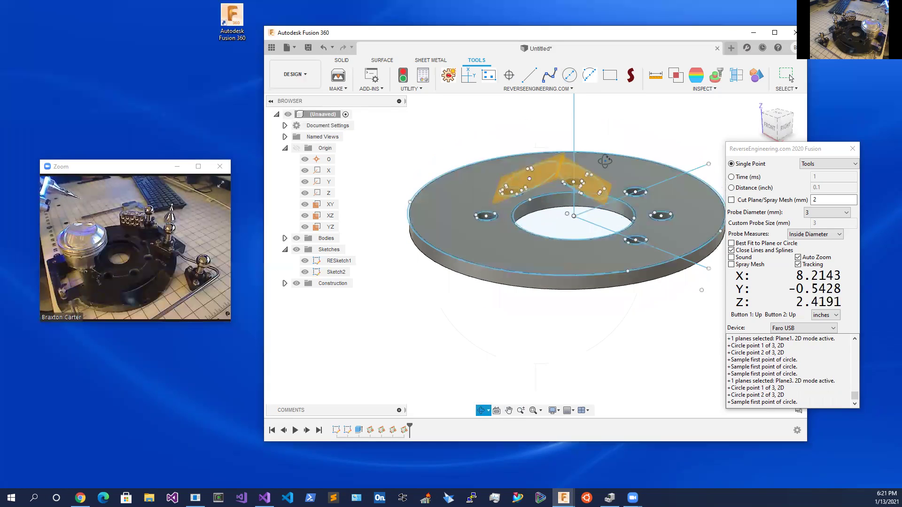
{"action": "left_click_drag", "start_coordinate": [582, 212], "coordinate": [560, 222]}
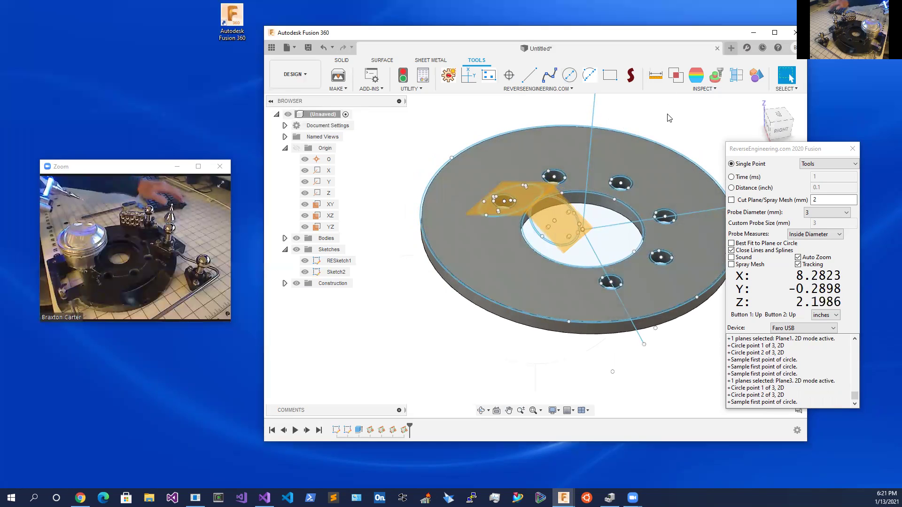
{"action": "key", "text": "Escape"}
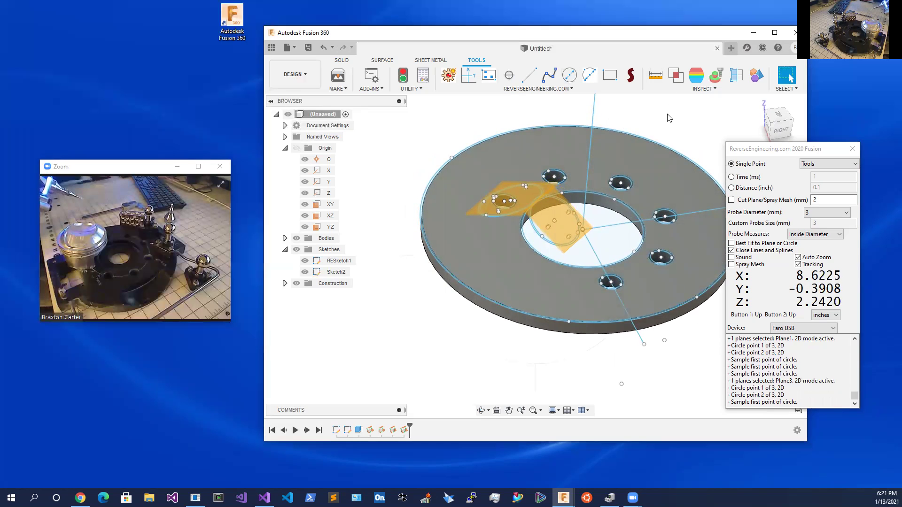
Probe a closed 19-point 3D spline curving across the plate beside the centre bore
{"action": "left_click", "coordinate": [551, 76]}
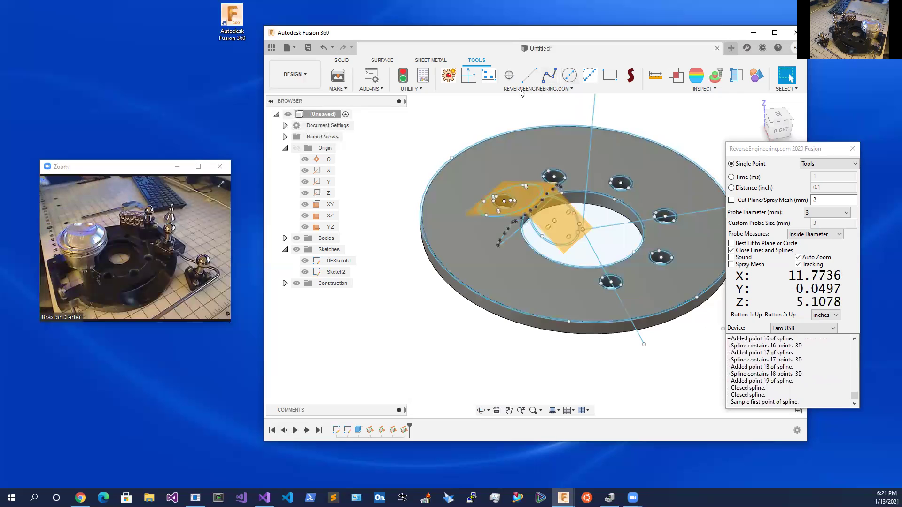
Orbit the plate edge-on and then turn it slightly to inspect the new spline
{"action": "left_click", "coordinate": [481, 410]}
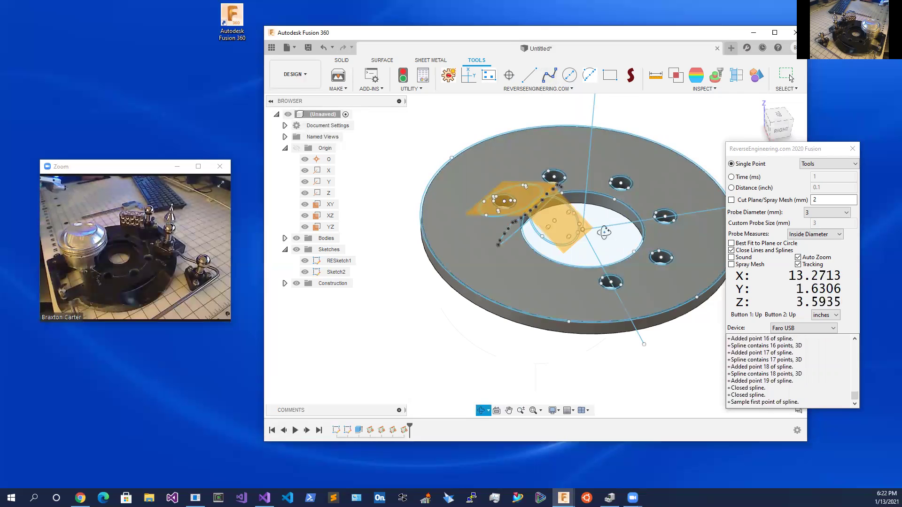
{"action": "mouse_move", "coordinate": [607, 236]}
{"action": "left_mouse_down"}
{"action": "mouse_move", "coordinate": [608, 206]}
{"action": "mouse_move", "coordinate": [608, 240]}
{"action": "mouse_move", "coordinate": [608, 228]}
{"action": "left_mouse_up"}
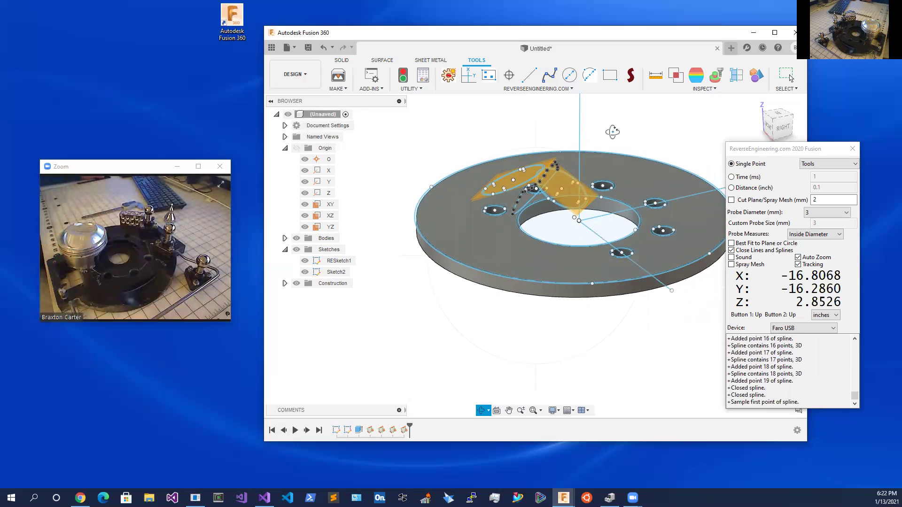
{"action": "left_click_drag", "start_coordinate": [607, 172], "coordinate": [534, 238]}
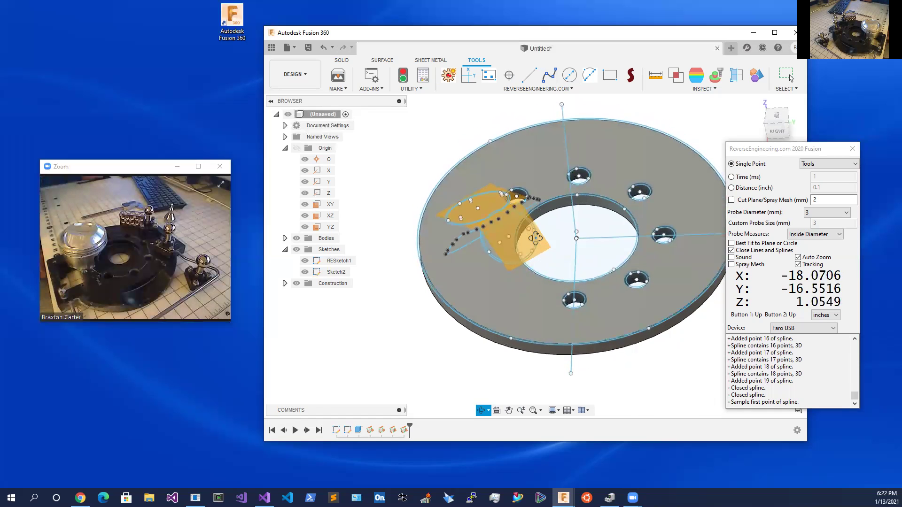